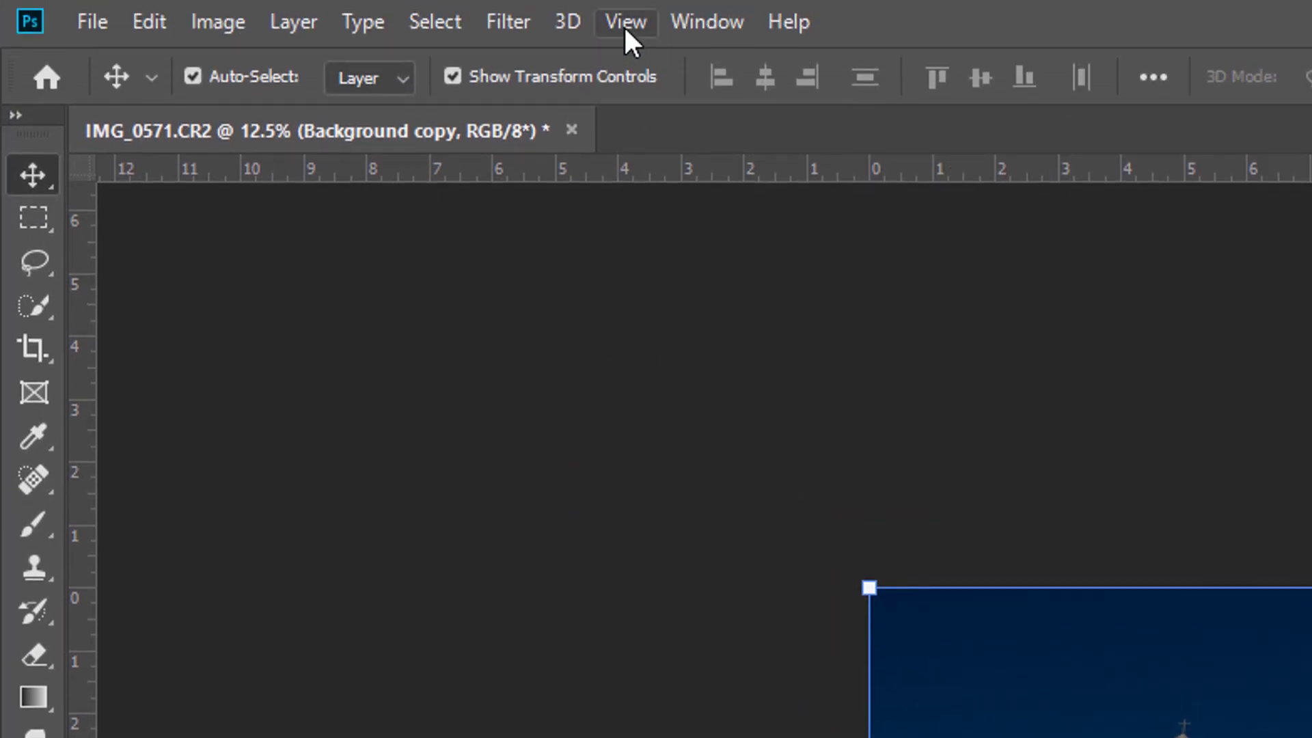
pyautogui.click(624, 23)
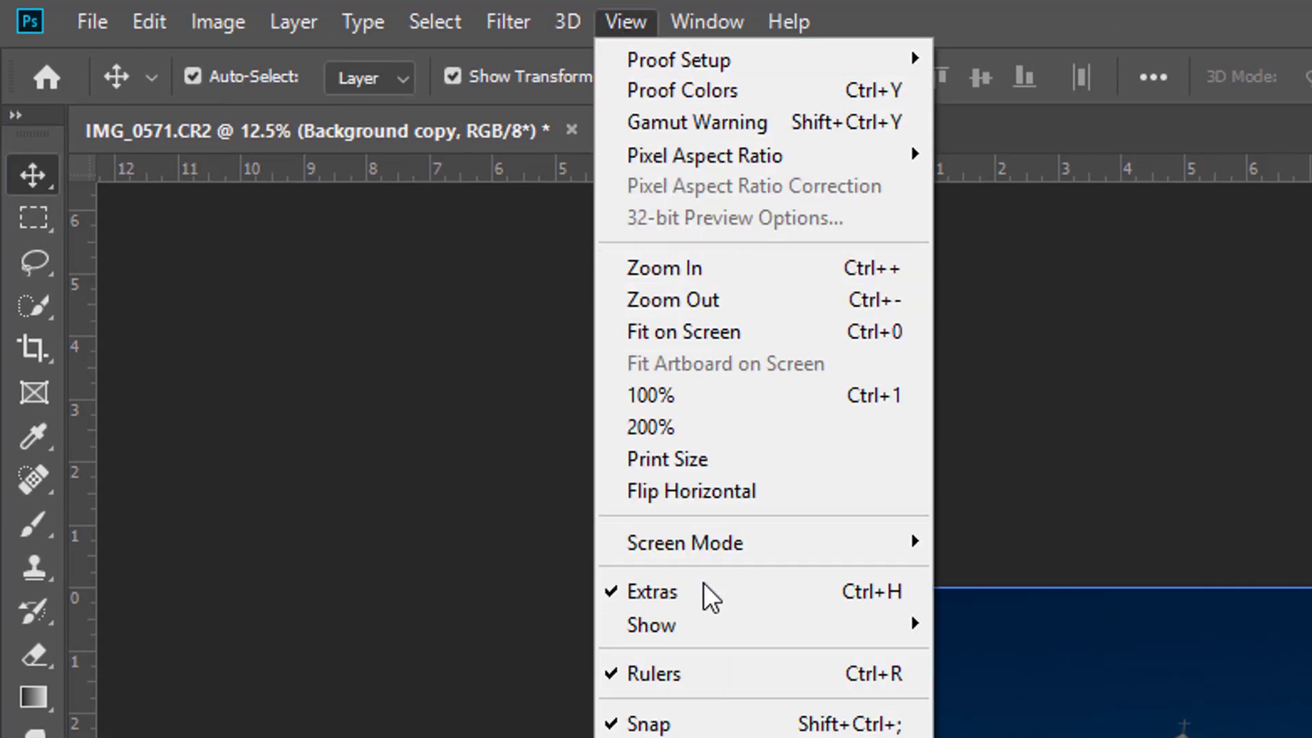
pyautogui.click(629, 675)
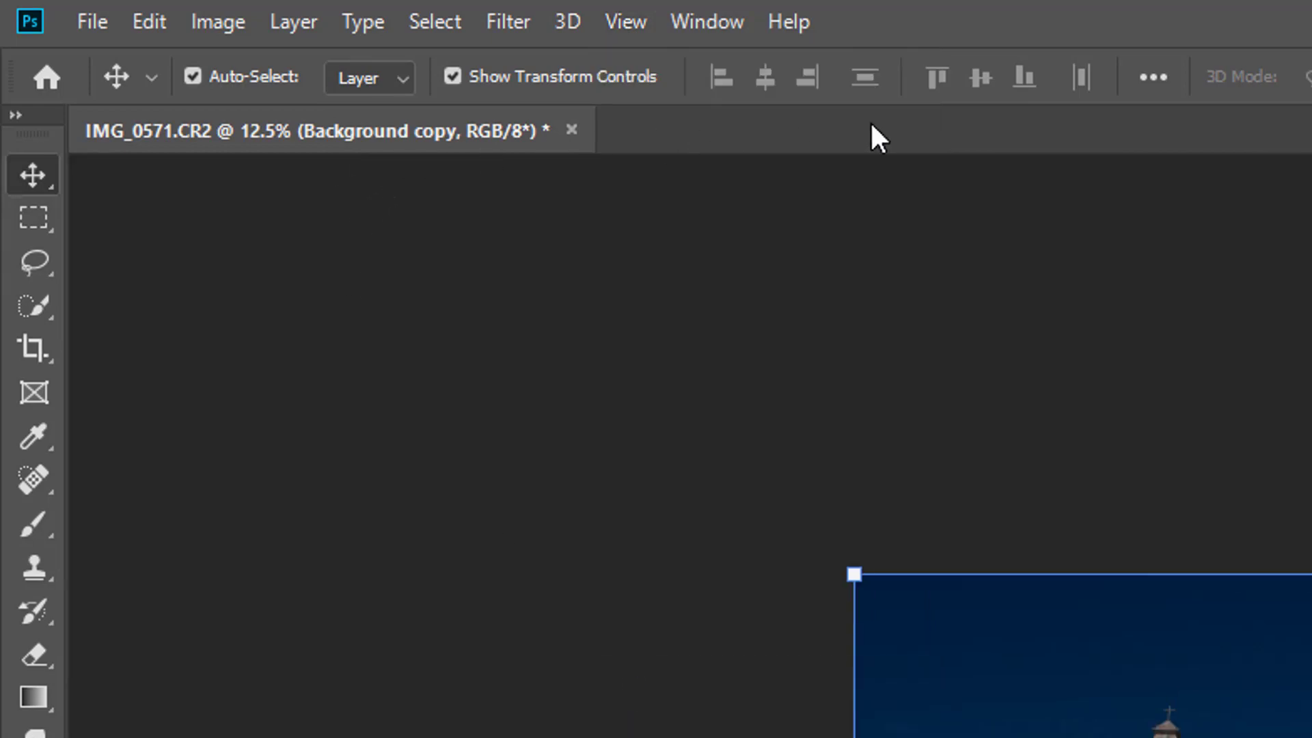
pyautogui.click(631, 22)
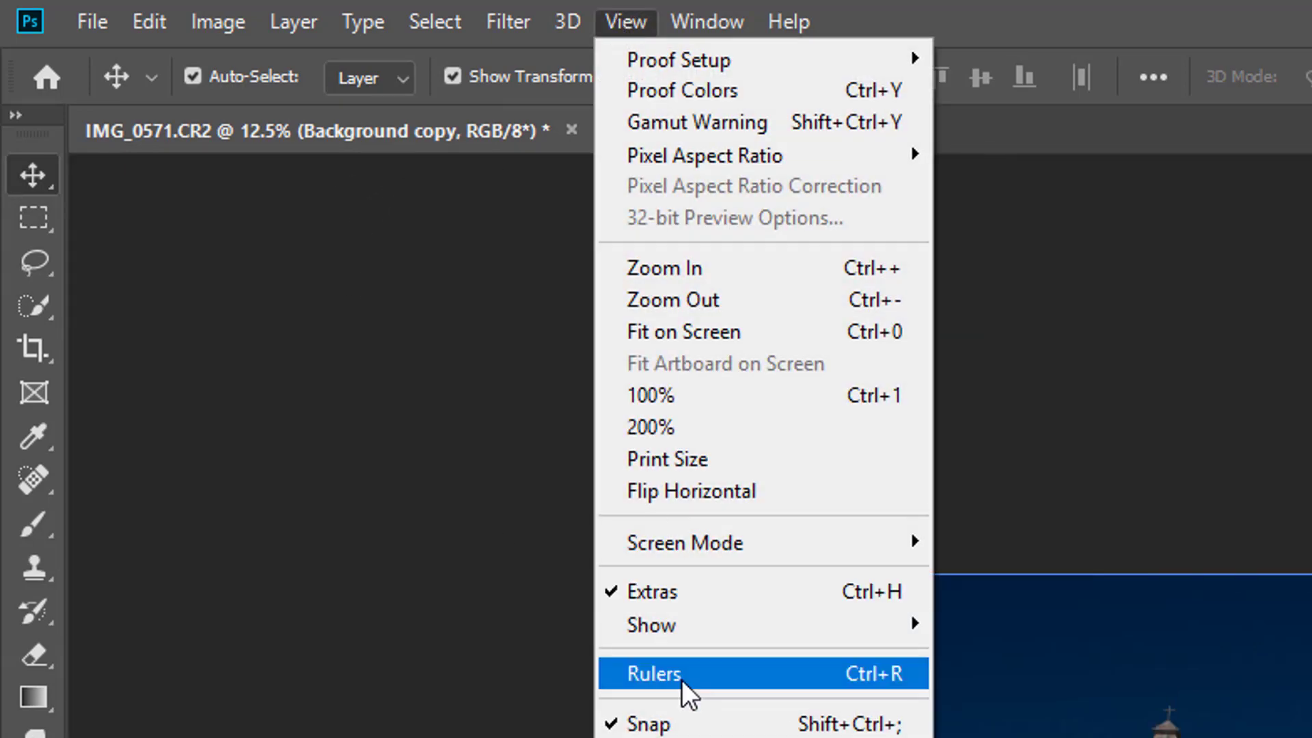
pyautogui.click(684, 689)
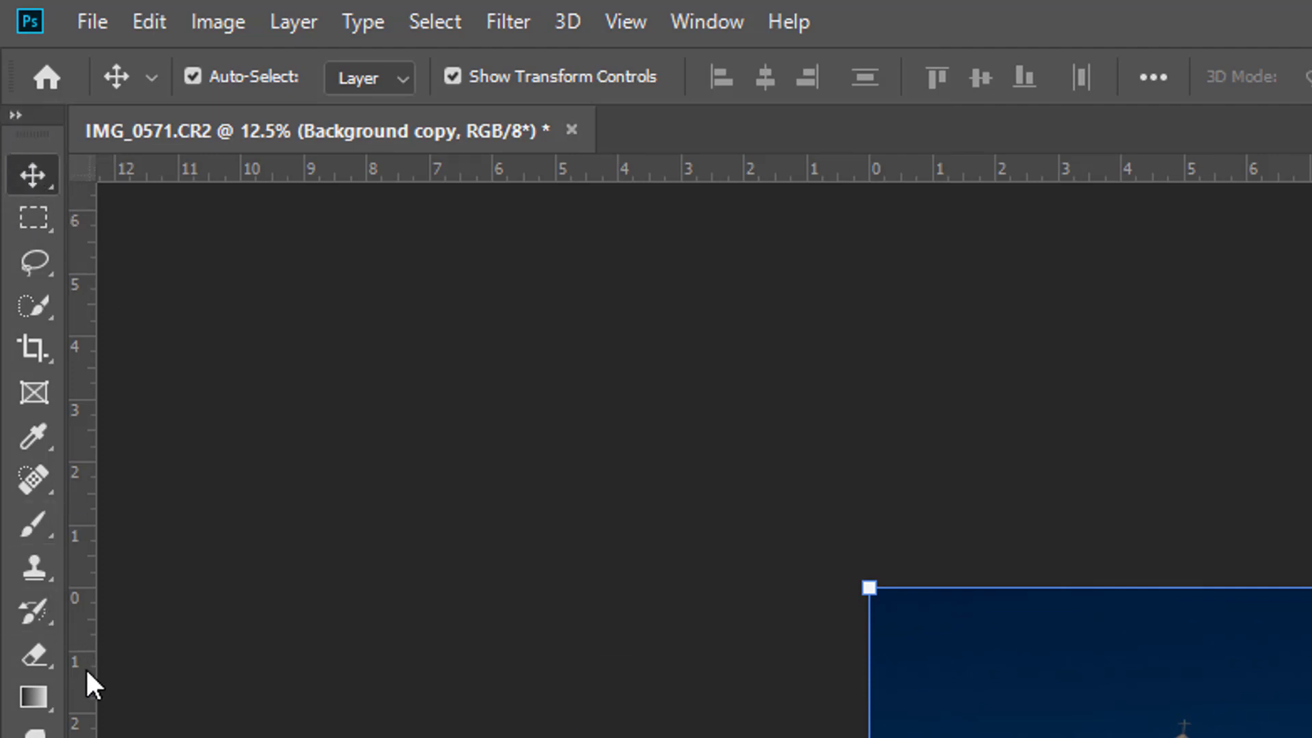
# Step: Add vertical guides at the outer edges of the right and left towers
pyautogui.moveTo(91, 671); pyautogui.dragTo(144, 671)
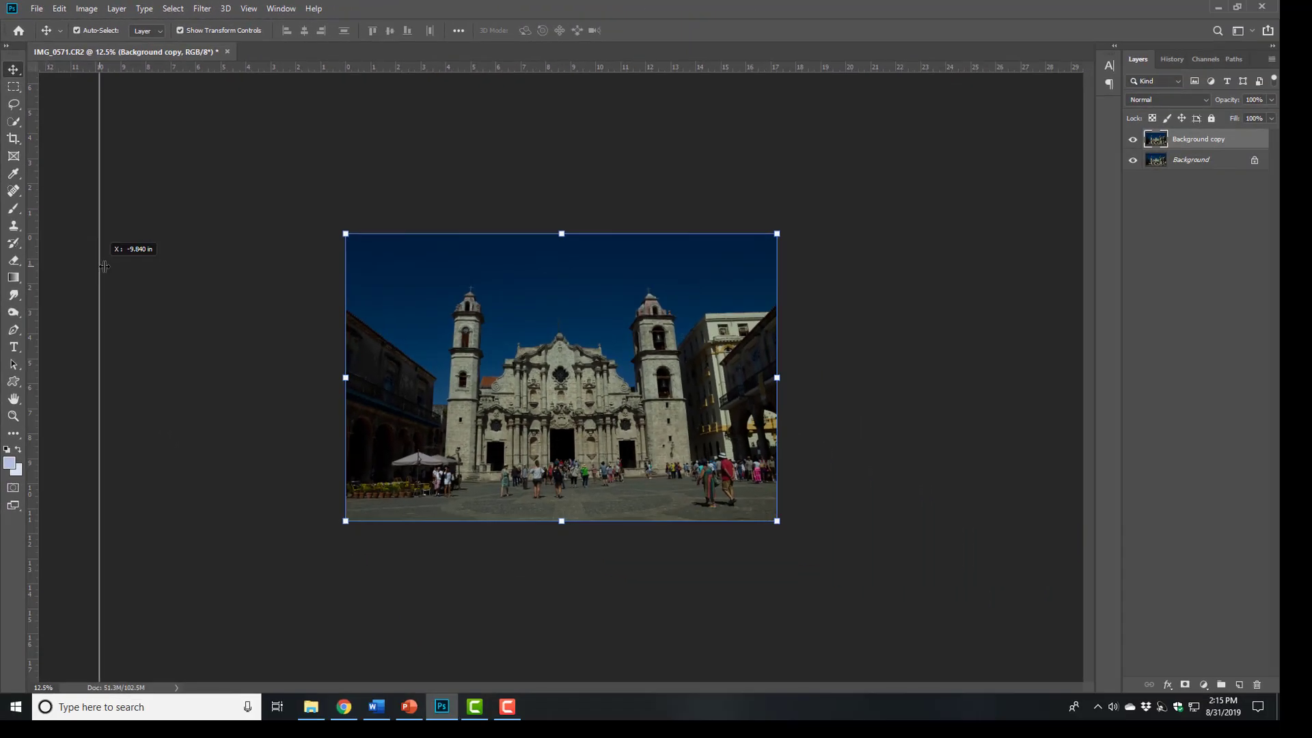
pyautogui.moveTo(77, 356)
pyautogui.mouseDown()
pyautogui.moveTo(153, 265)
pyautogui.moveTo(693, 308)
pyautogui.mouseUp()
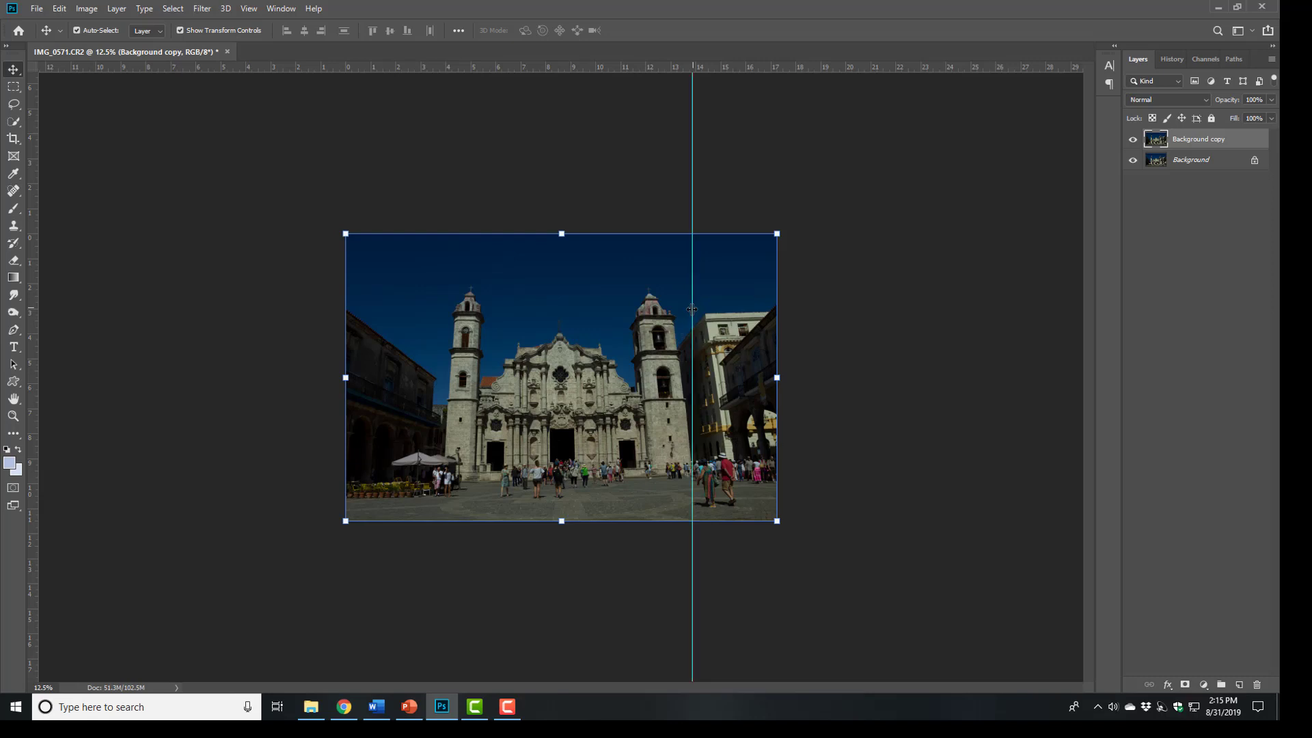
pyautogui.moveTo(34, 282); pyautogui.dragTo(443, 304)
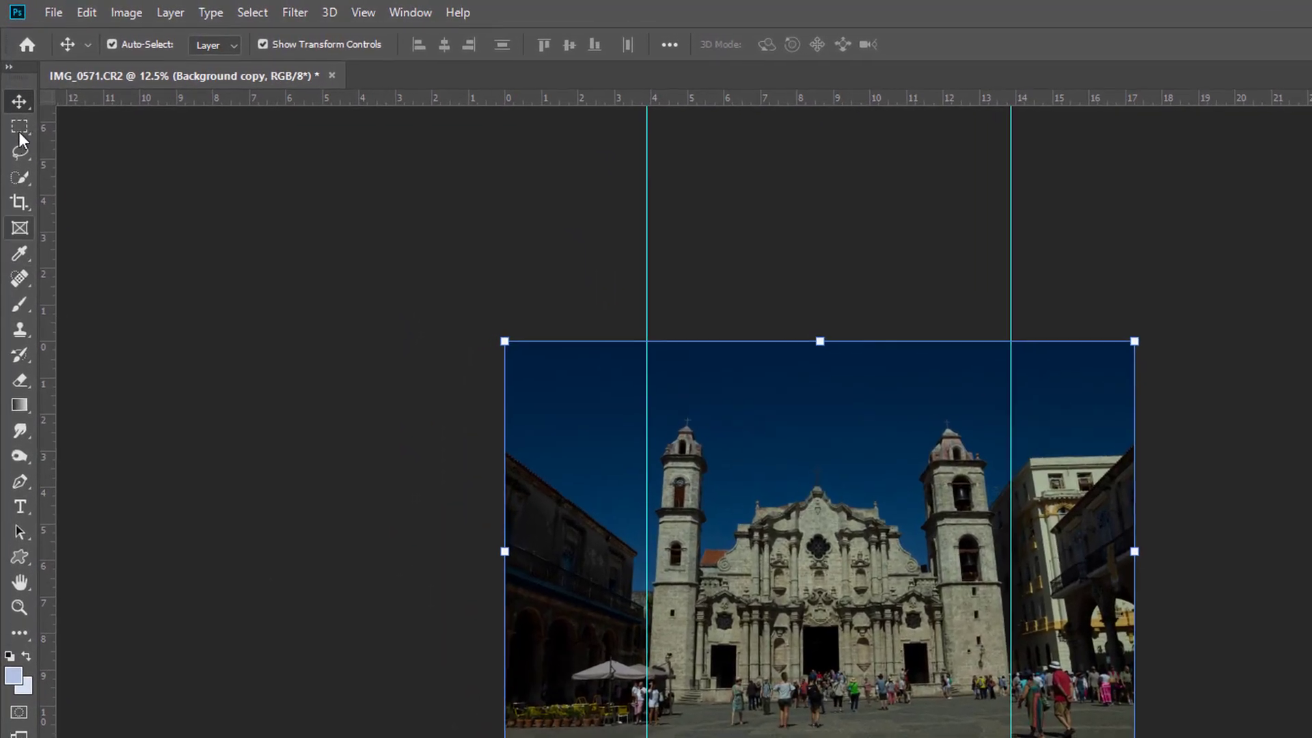
# Step: Apply a Perspective transform, pulling the top-right corner outward to straighten the towers
pyautogui.press('v')
pyautogui.click(86, 15)
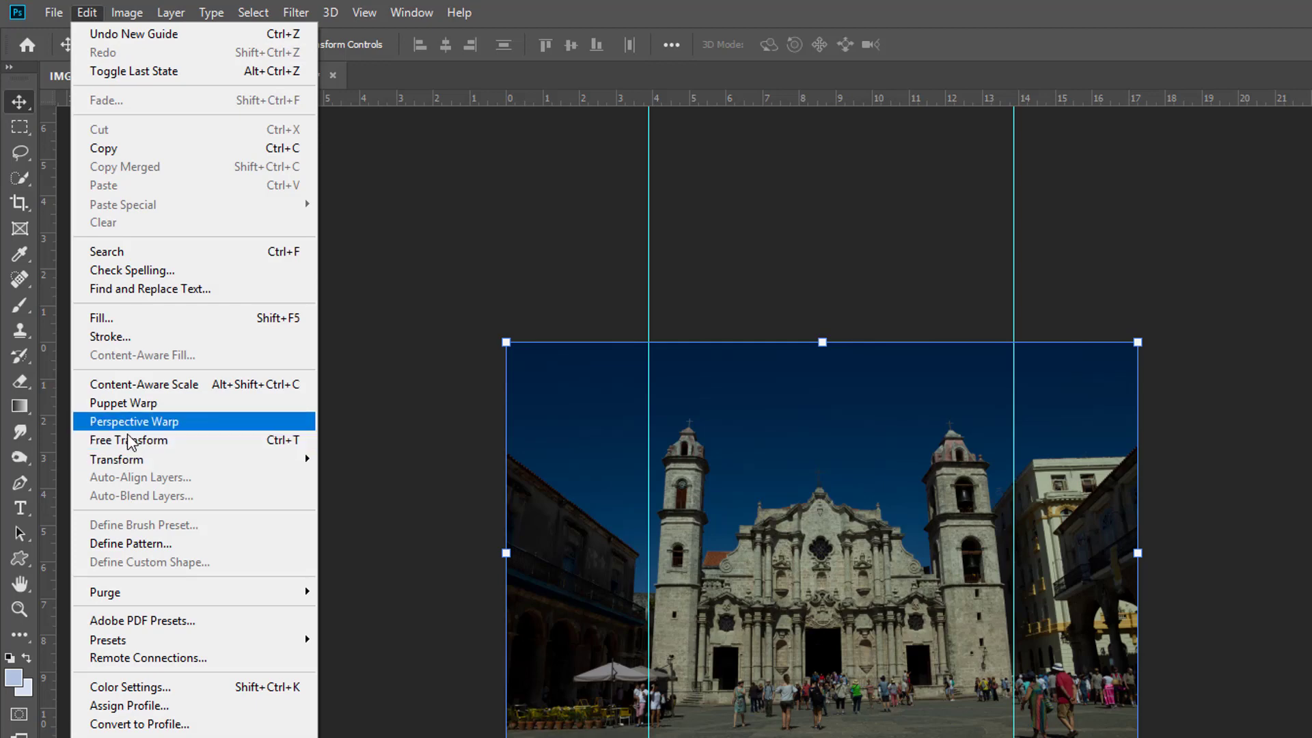
pyautogui.moveTo(116, 460)
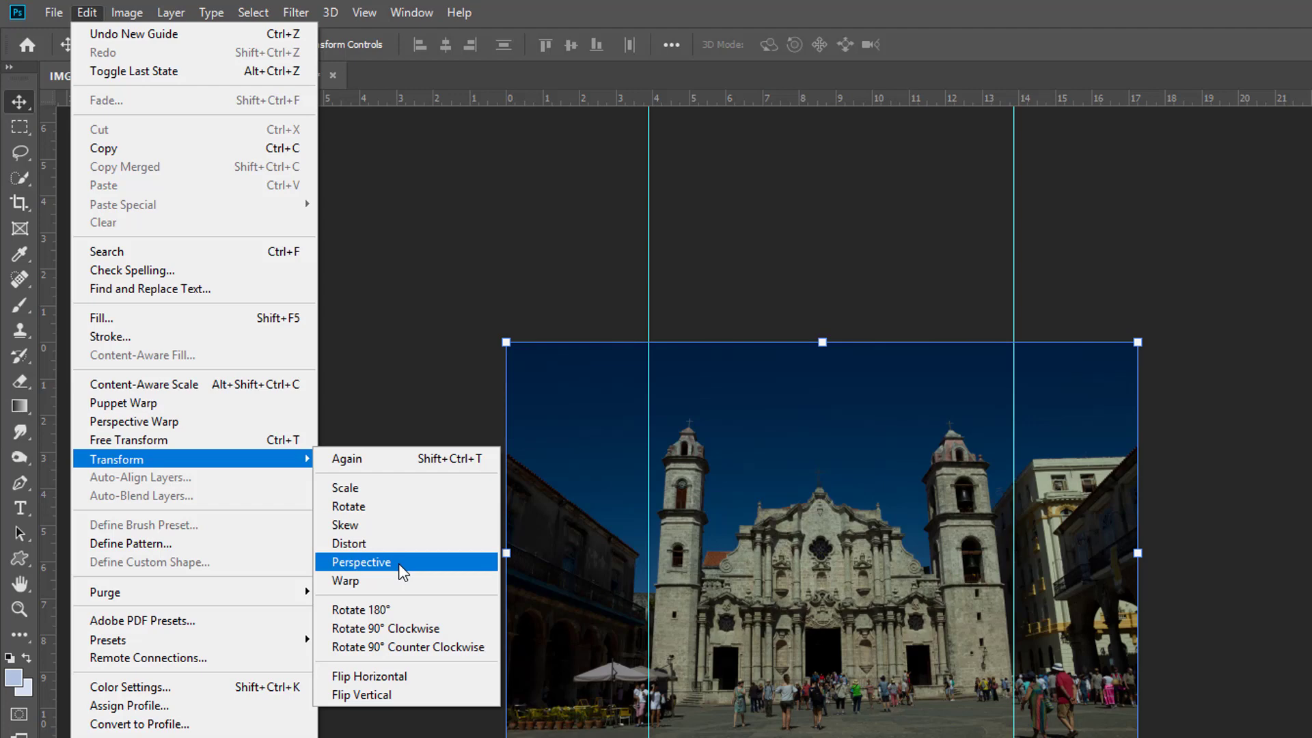
pyautogui.click(399, 563)
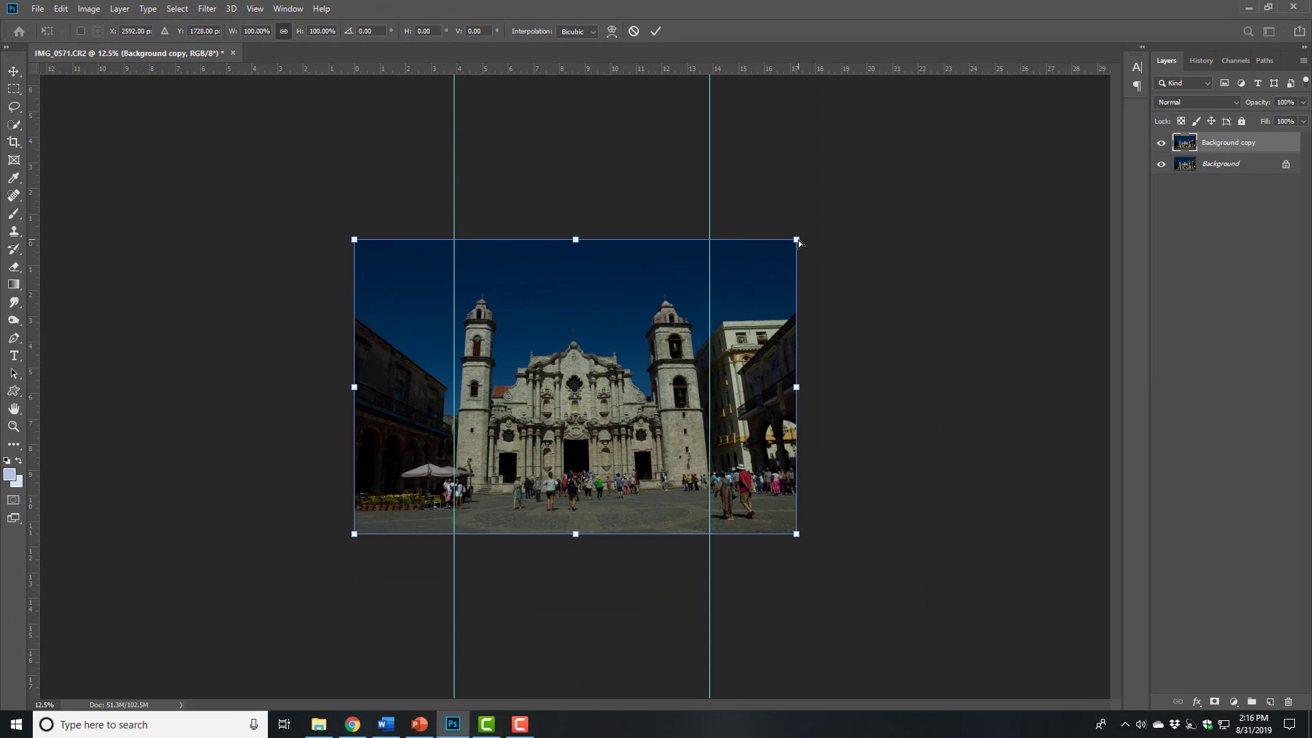
pyautogui.moveTo(796, 241); pyautogui.dragTo(842, 263)
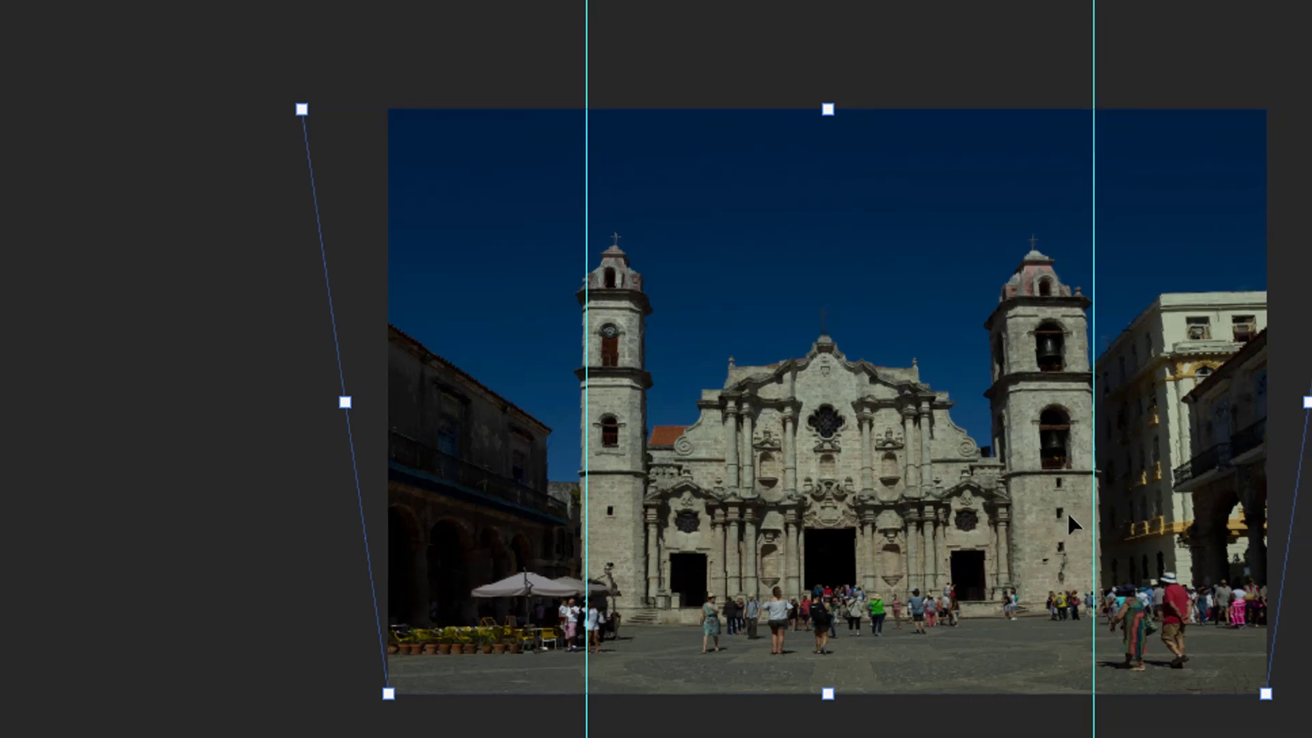
# Step: Commit the perspective, then skew the top- and bottom-right corners slightly outward and commit
pyautogui.hotkey('ctrl', 'z')
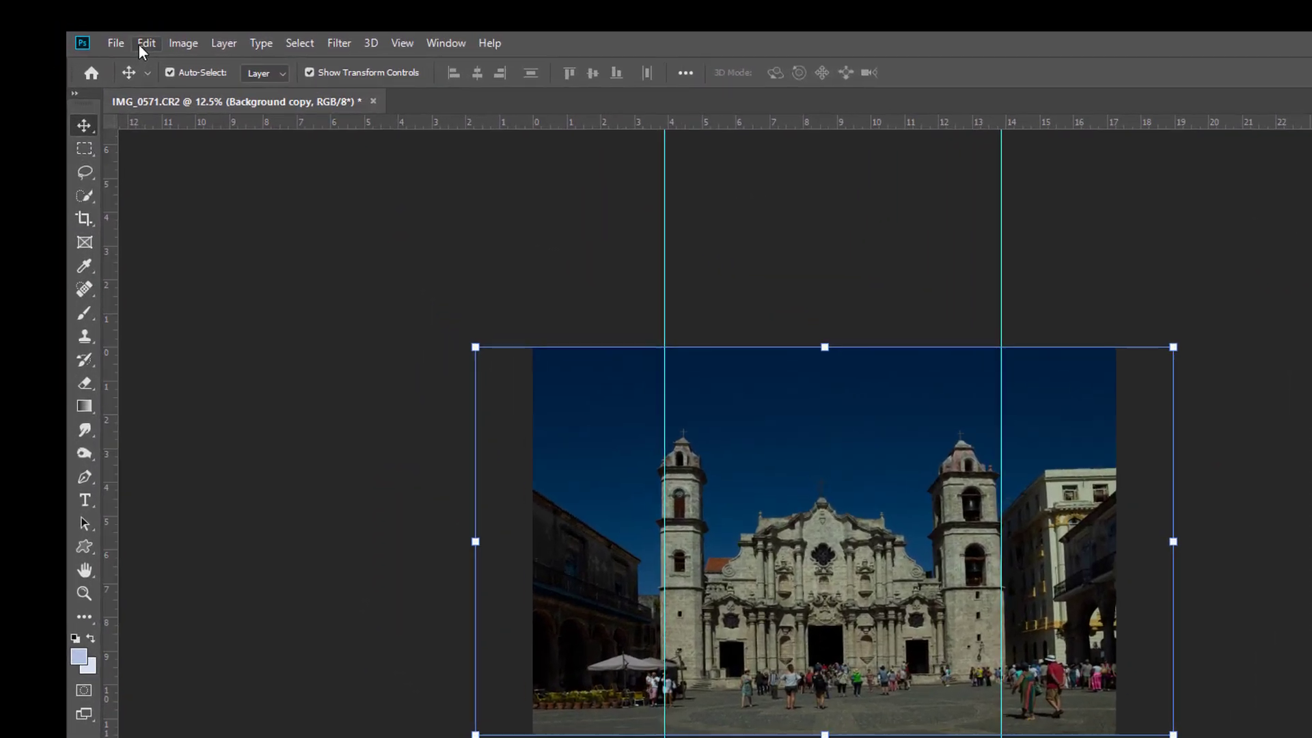
pyautogui.click(146, 43)
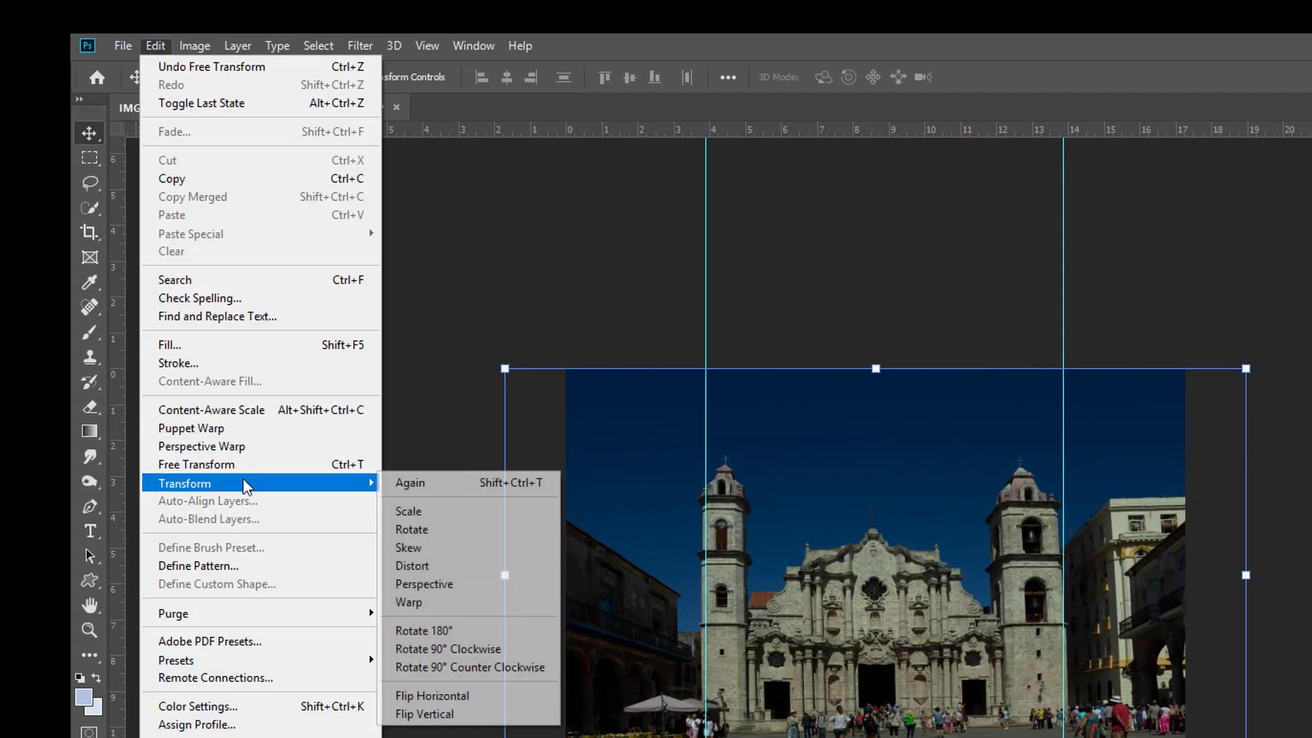
pyautogui.moveTo(184, 484)
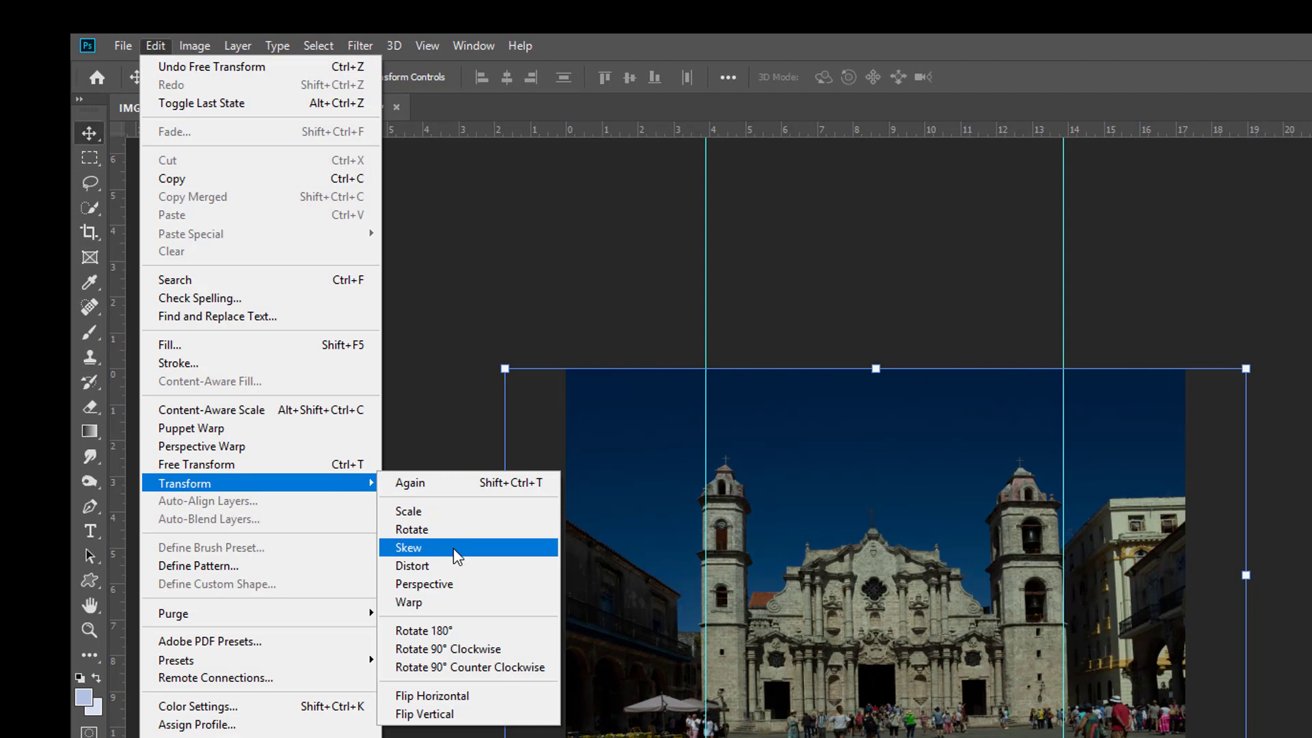
pyautogui.click(456, 549)
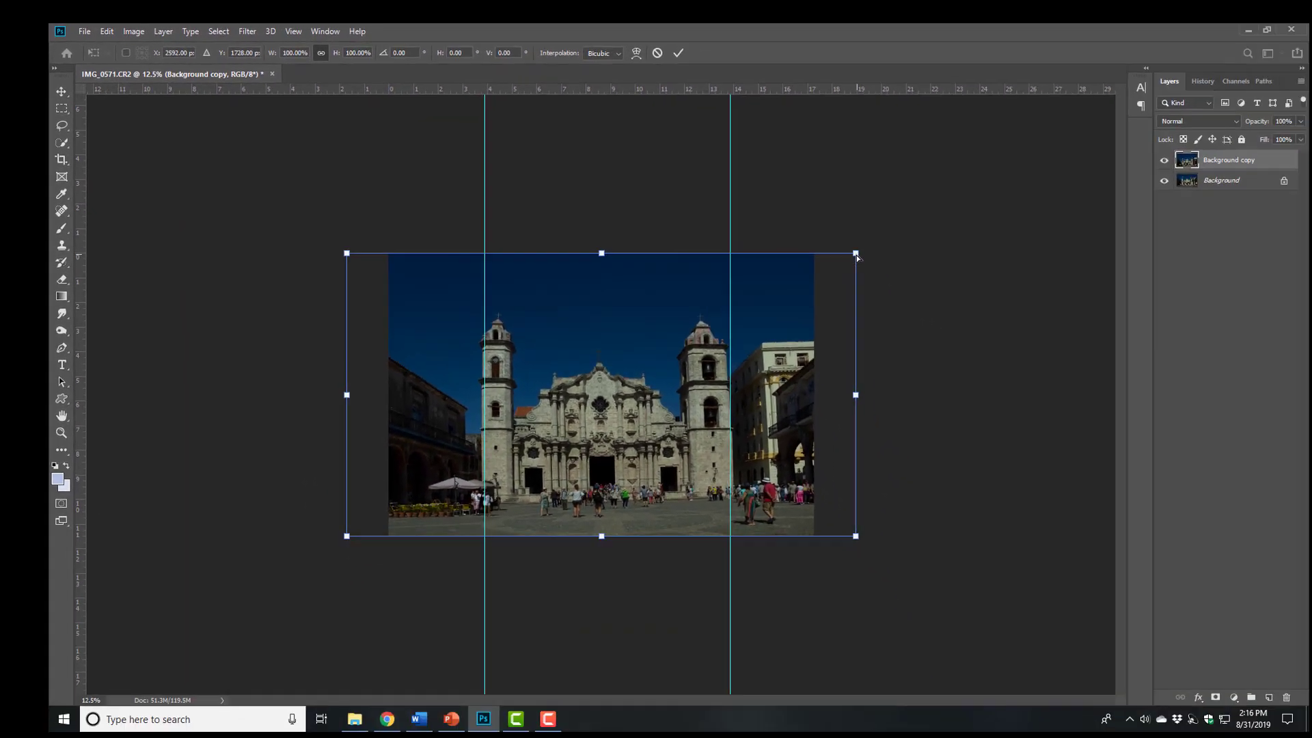
pyautogui.moveTo(844, 248); pyautogui.dragTo(860, 265)
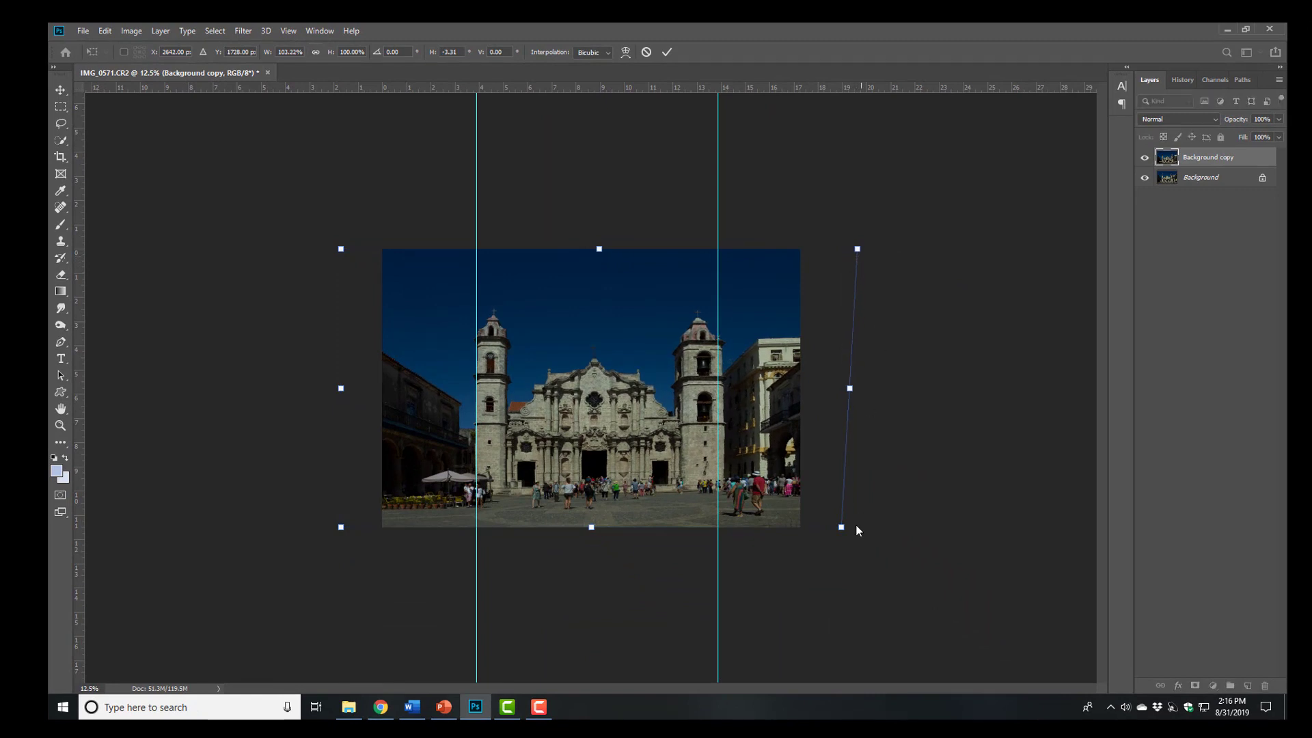
pyautogui.moveTo(844, 531); pyautogui.dragTo(845, 540)
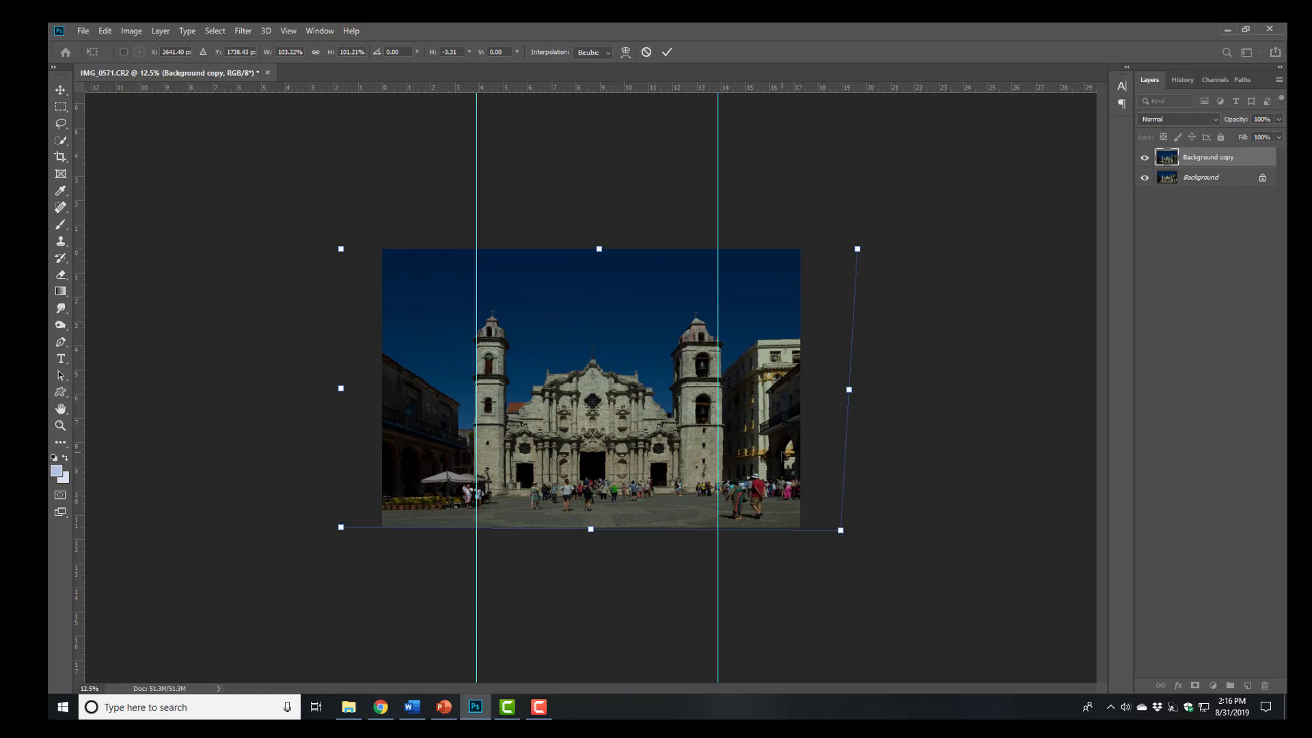
pyautogui.hotkey('ctrl', 'z')
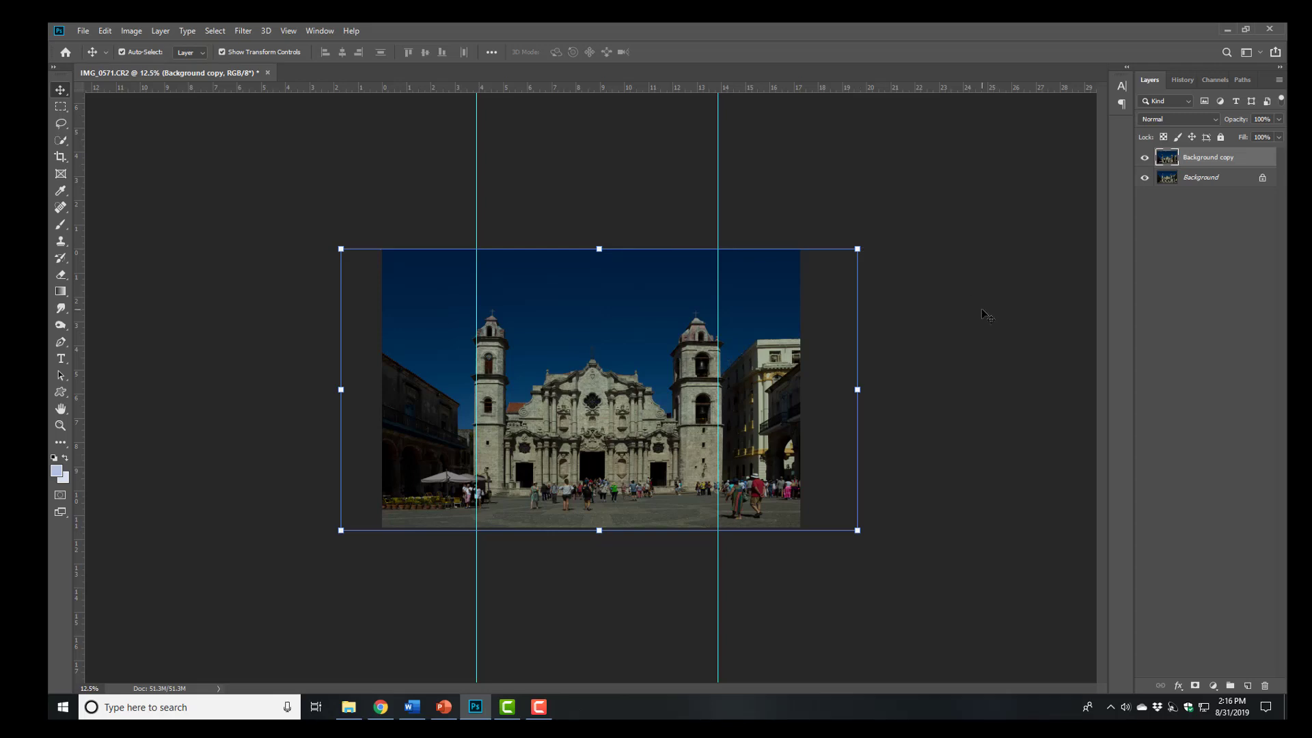
# Step: Deselect the layer and delete the right and left vertical guides
pyautogui.press('Escape')
pyautogui.click(708, 154)
pyautogui.moveTo(719, 140); pyautogui.dragTo(77, 123)
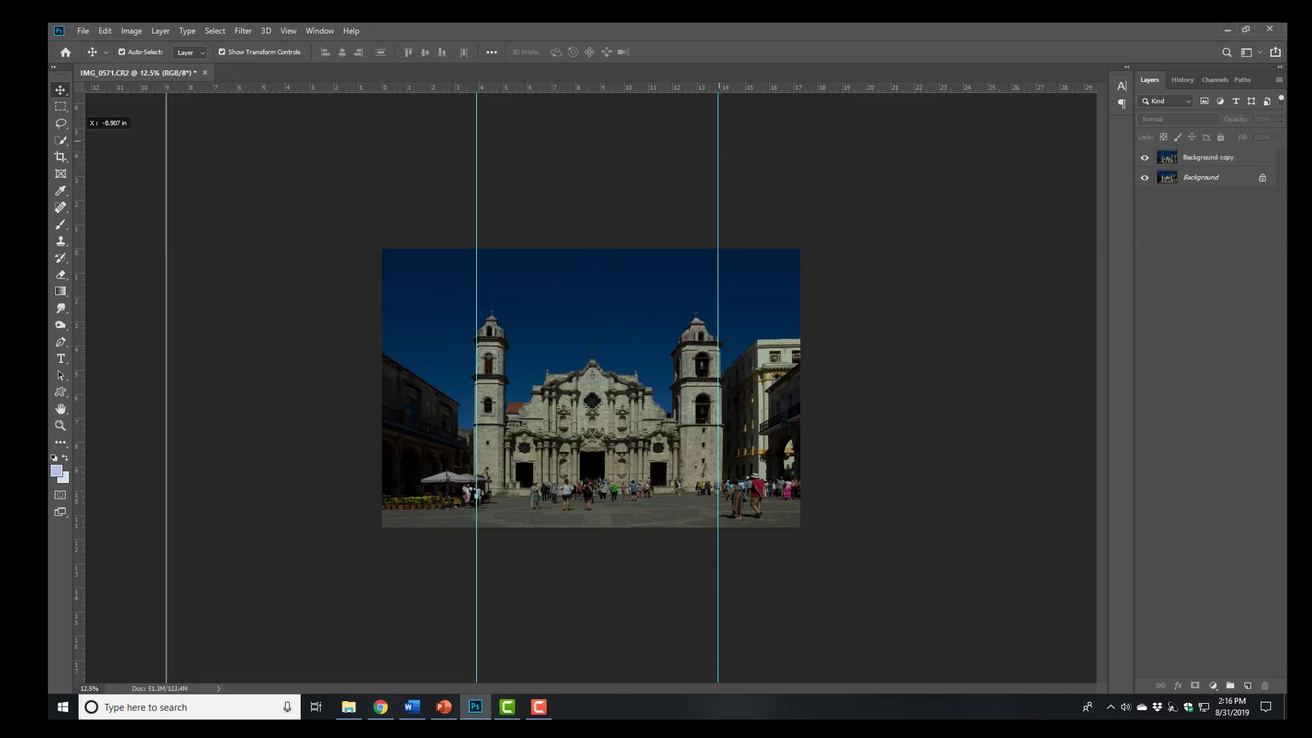
pyautogui.moveTo(477, 157); pyautogui.dragTo(61, 173)
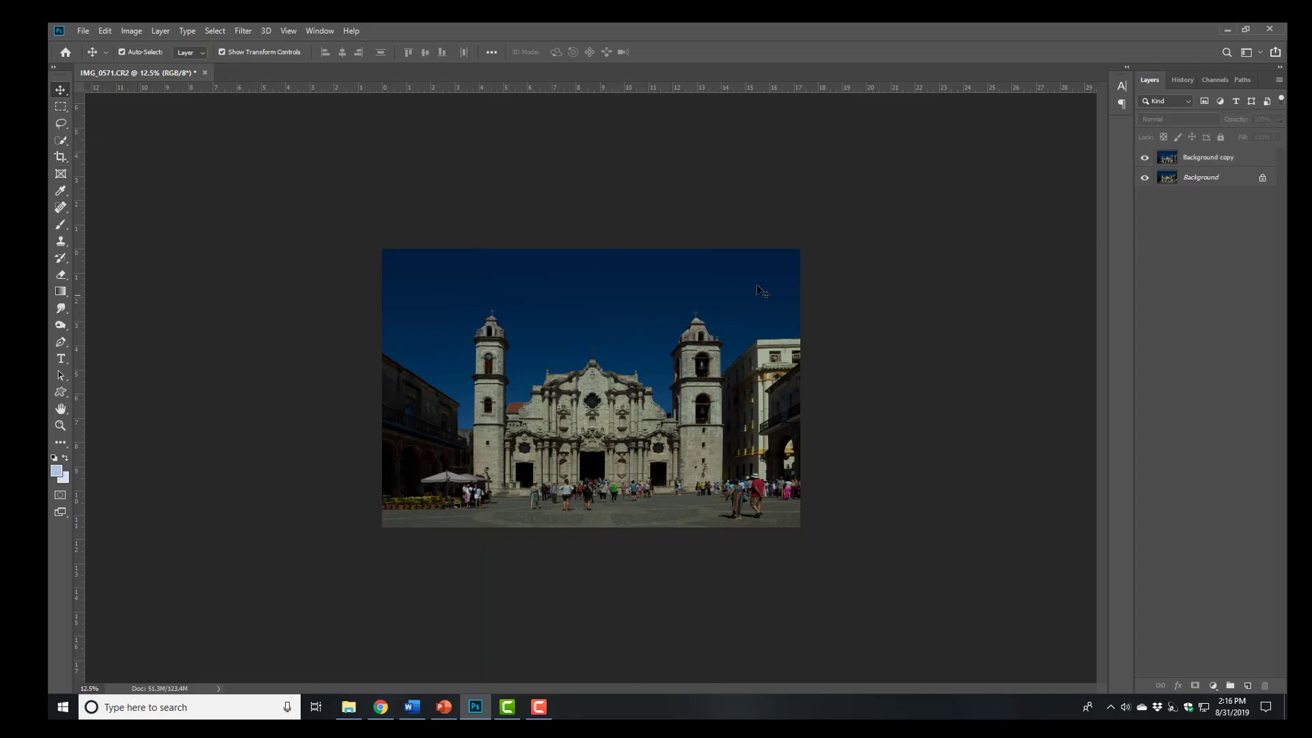